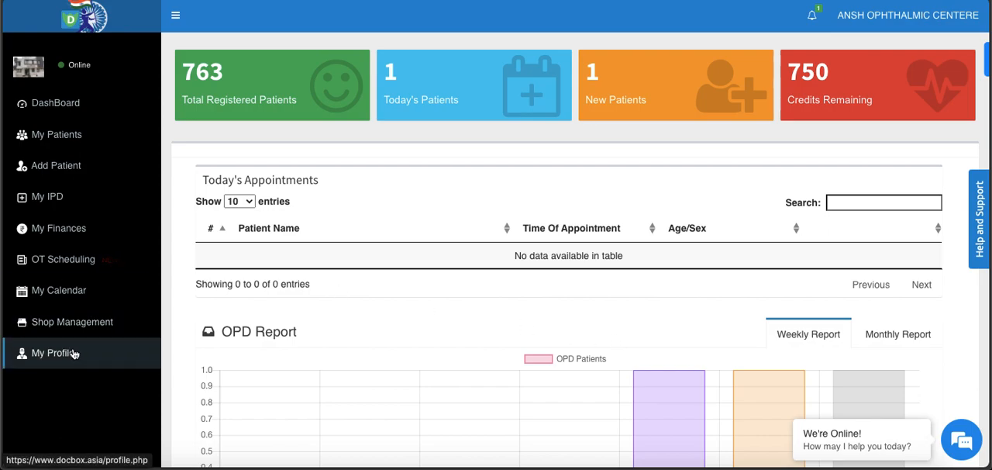
# - Open the profile settings and bring up the hospital's list of particulars
pyautogui.click(903, 28)
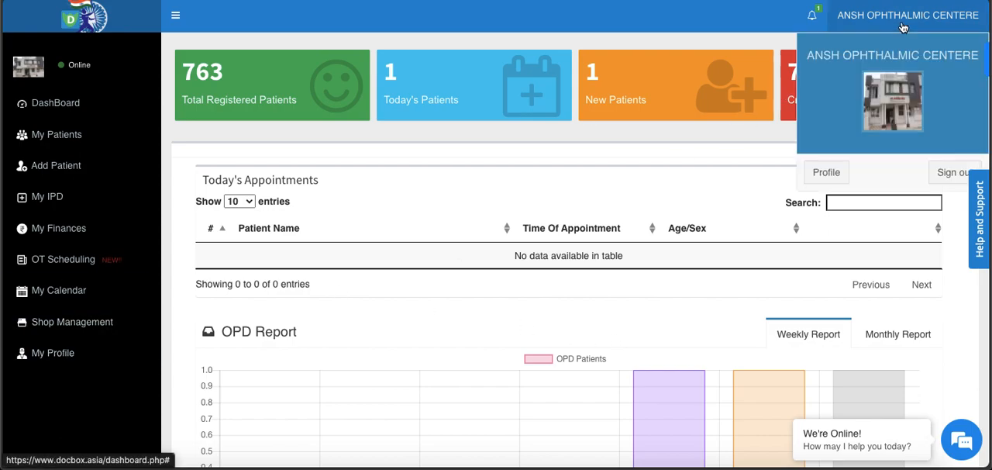
pyautogui.click(823, 173)
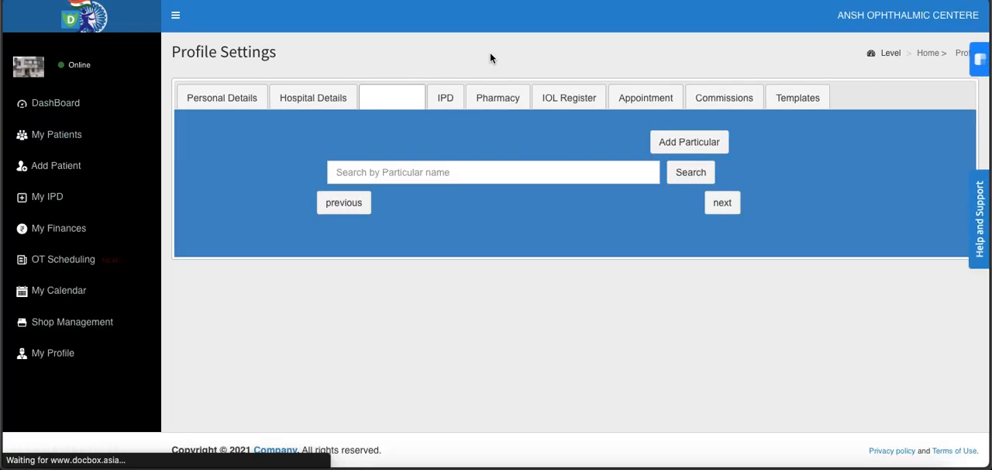
pyautogui.click(393, 106)
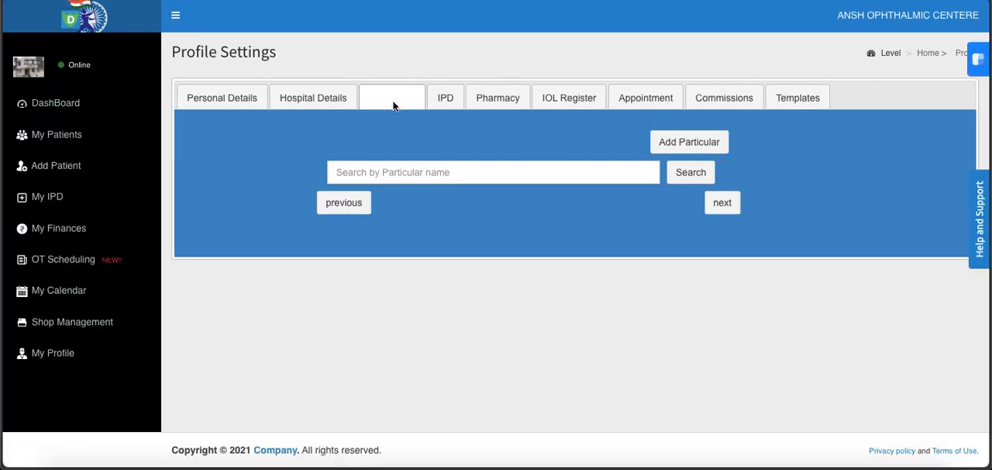
pyautogui.click(389, 101)
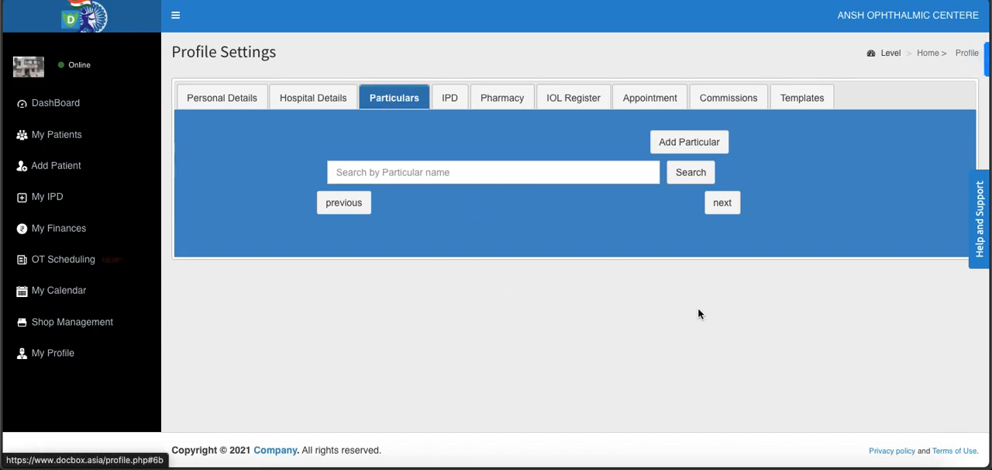
pyautogui.scroll(-5, 759, 366)
pyautogui.scroll(5, 759, 366)
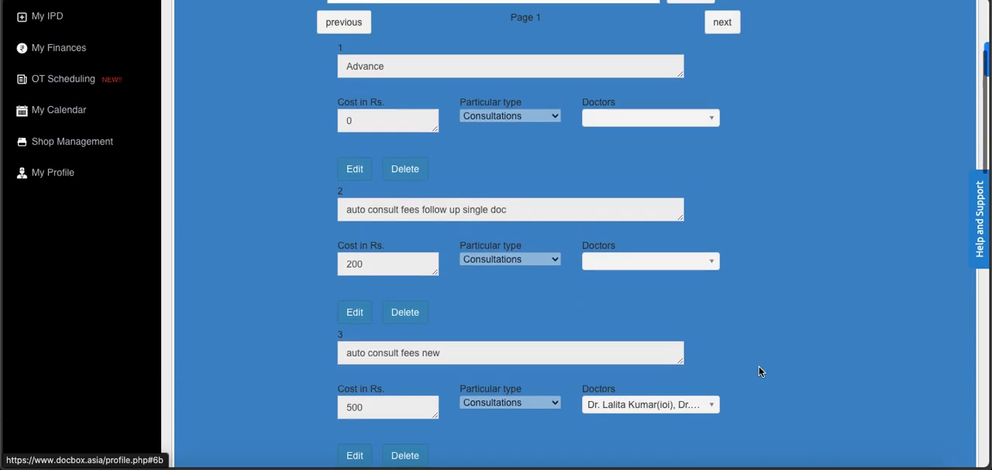
pyautogui.scroll(-2, 759, 366)
pyautogui.scroll(2, 759, 371)
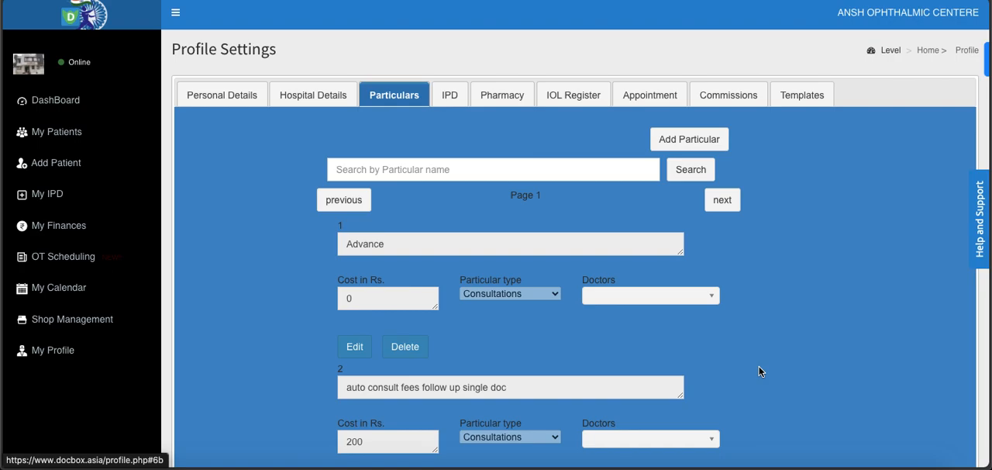
# - Start a new particular in the Package category and name it Surgery Pack 123
pyautogui.click(707, 140)
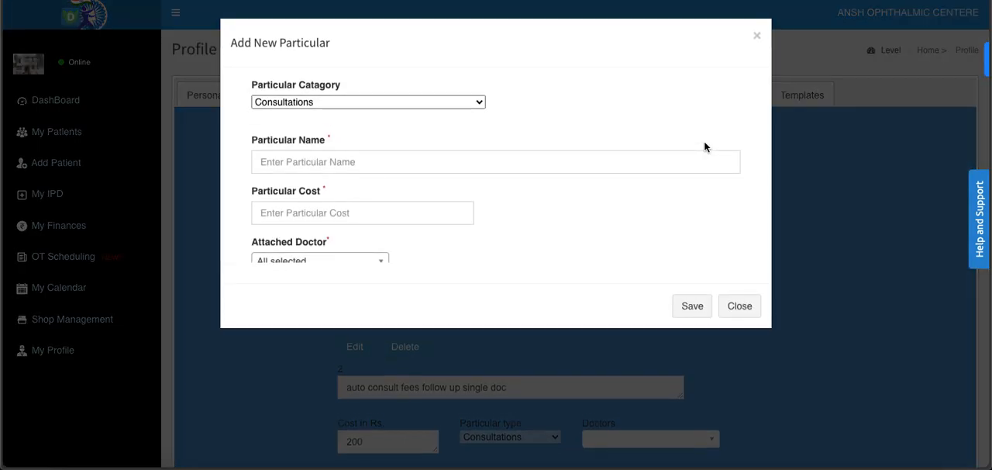
pyautogui.click(385, 97)
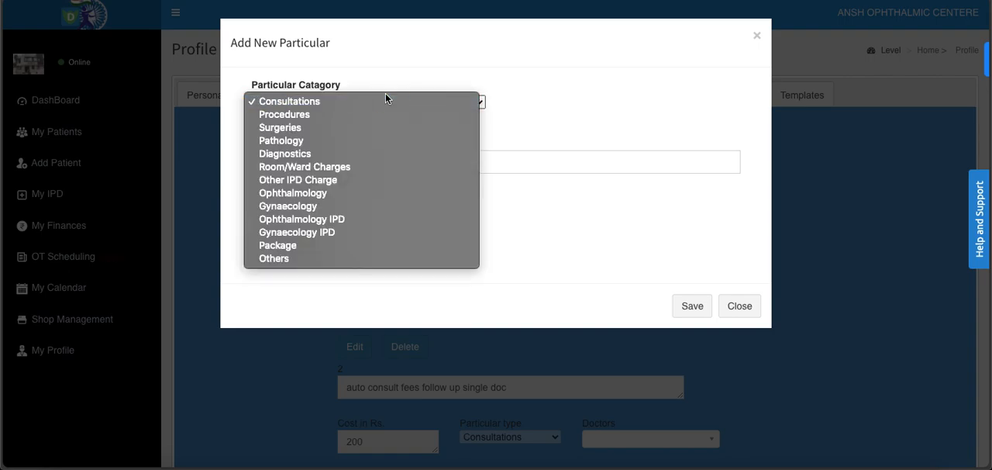
pyautogui.click(307, 246)
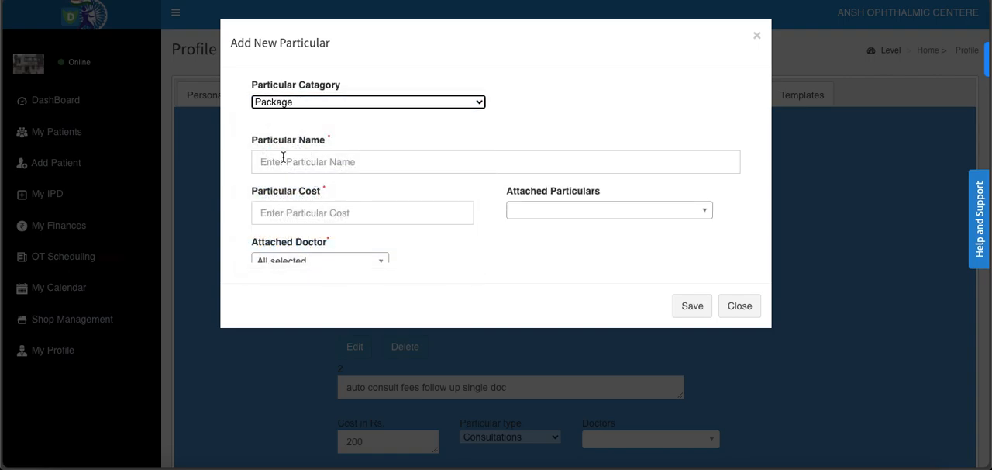
pyautogui.click(310, 162)
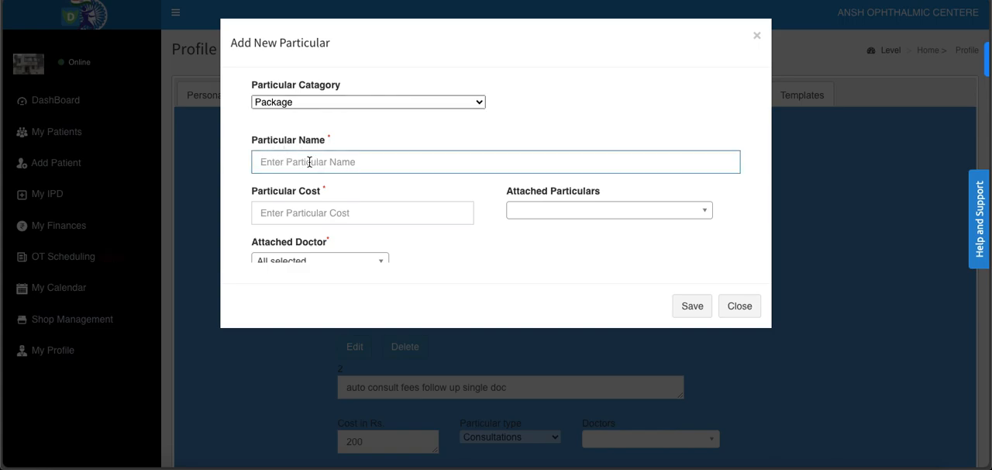
pyautogui.write('S')
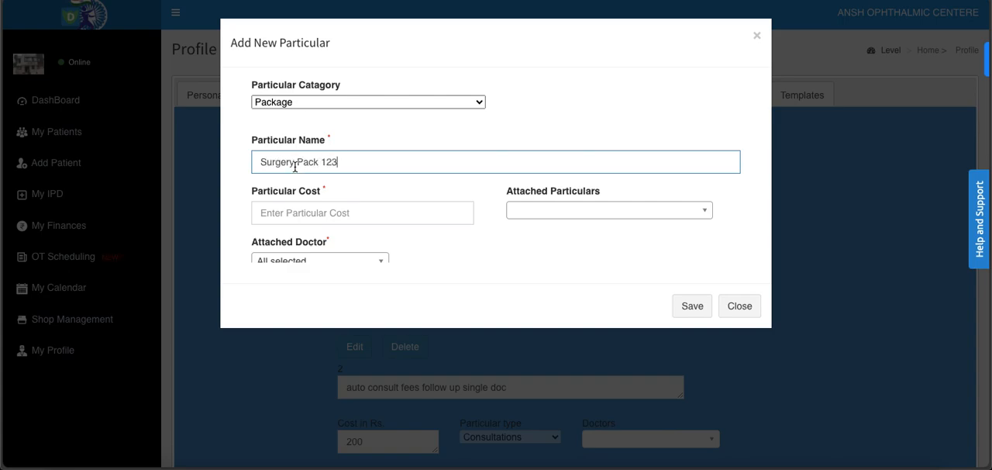
pyautogui.write('urgery Pack 123')
pyautogui.click(295, 215)
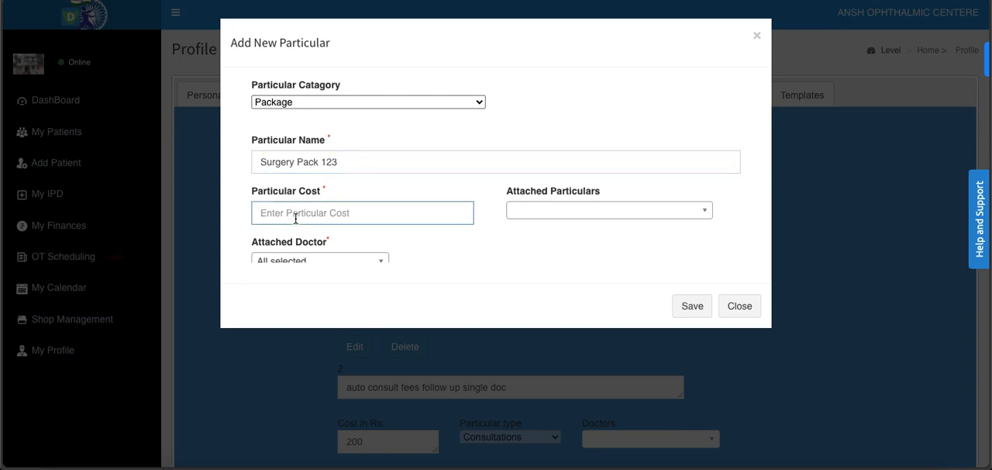
pyautogui.write('1')
pyautogui.press('BackSpace')
# - Attach the particulars blood transfusion Rs5000 and consultation 34 Rs400 to the package
pyautogui.click(609, 214)
pyautogui.scroll(-3, 674, 174)
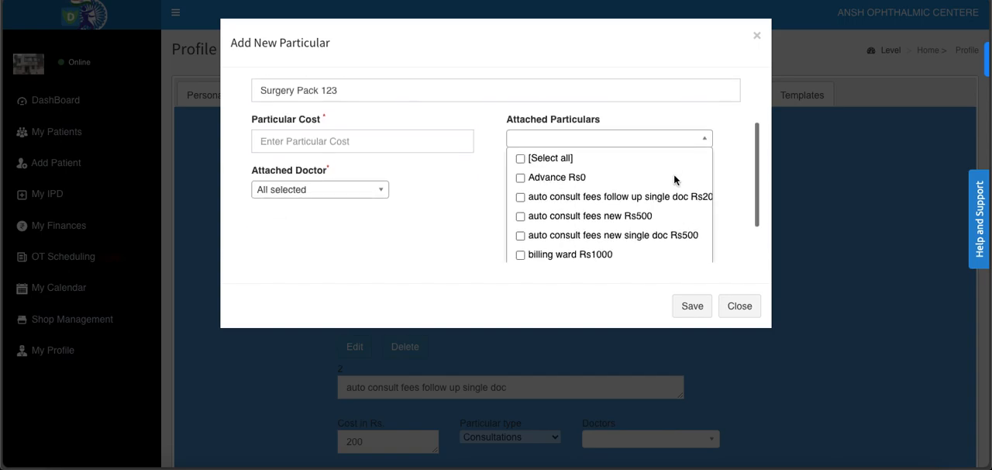
pyautogui.scroll(-5, 585, 214)
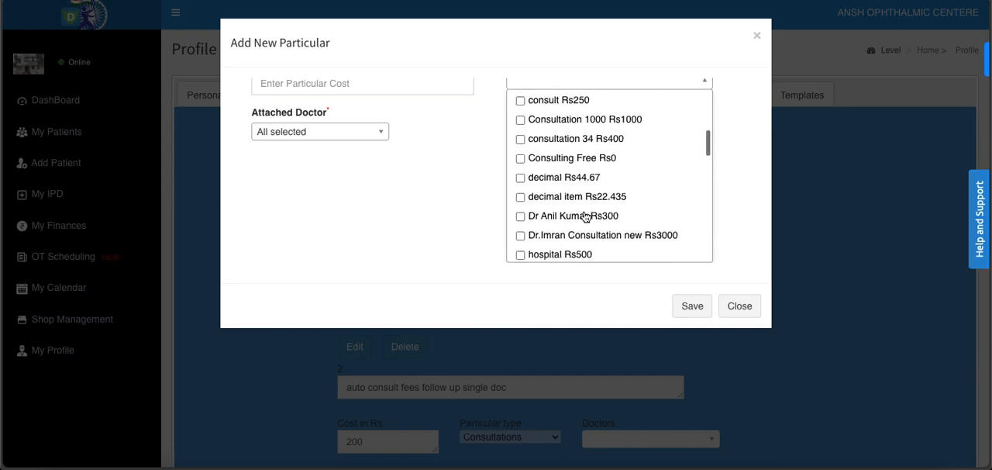
pyautogui.scroll(-2, 585, 215)
pyautogui.scroll(8, 585, 216)
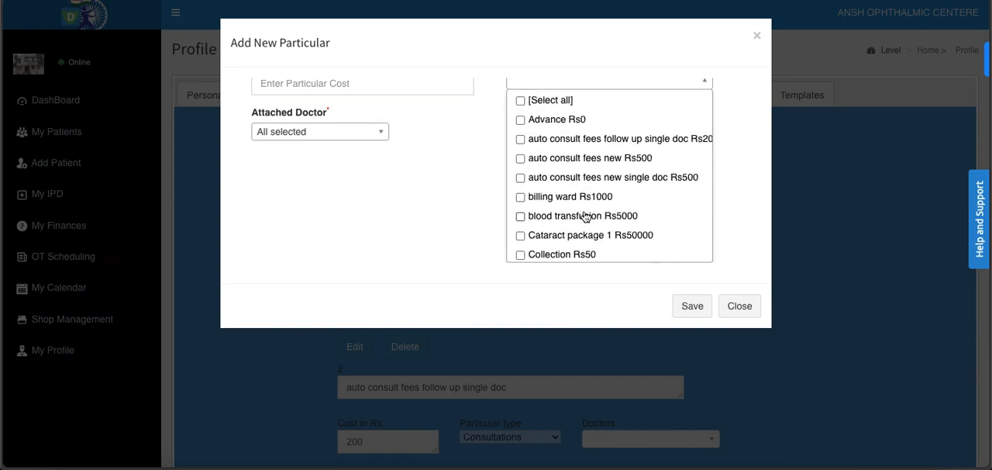
pyautogui.click(520, 215)
pyautogui.scroll(-1, 587, 216)
pyautogui.scroll(-2, 587, 215)
pyautogui.scroll(-1, 587, 216)
pyautogui.scroll(-1, 587, 216)
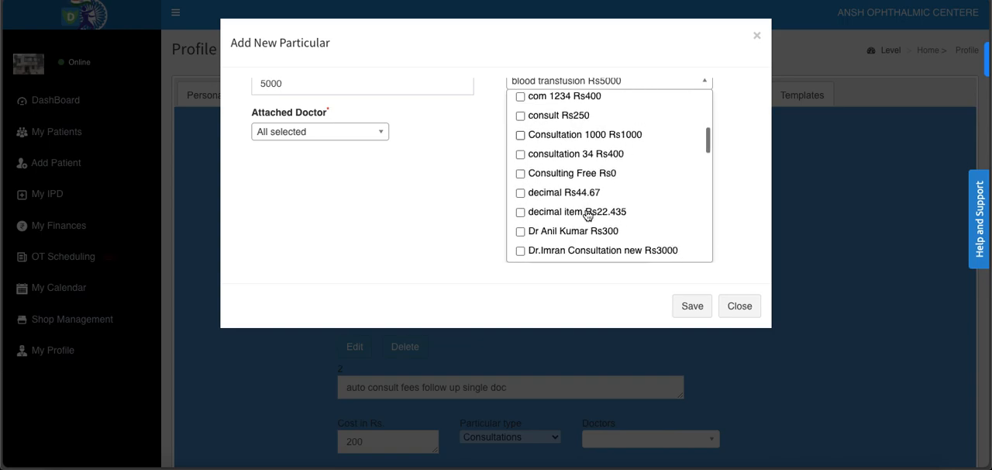
pyautogui.click(521, 152)
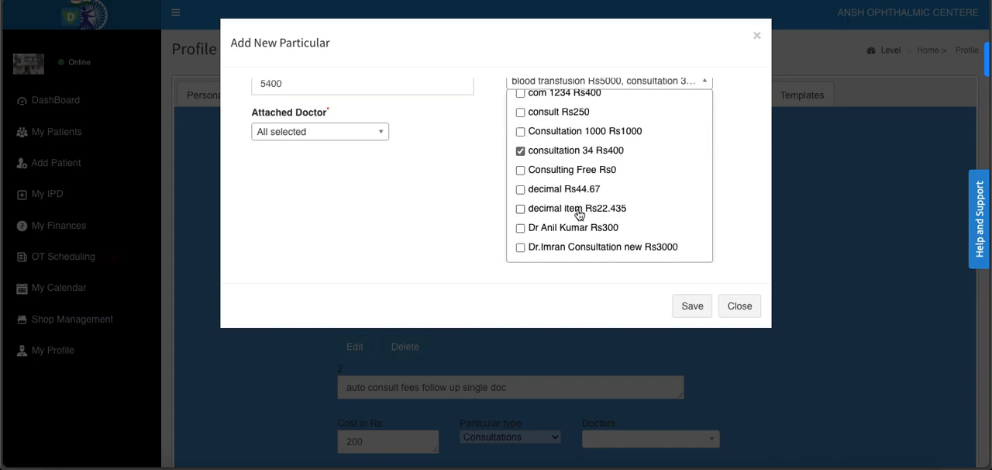
# - Attach the particulars lazer Rs1500 and PhysioTherapy Rs300 to the package as well
pyautogui.scroll(-2, 579, 214)
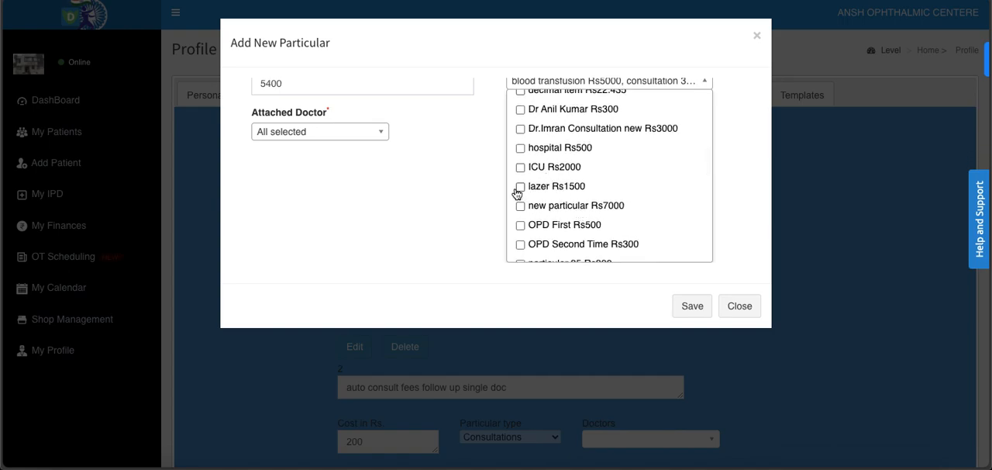
pyautogui.click(520, 187)
pyautogui.scroll(-1, 612, 209)
pyautogui.scroll(-1, 613, 210)
pyautogui.click(521, 181)
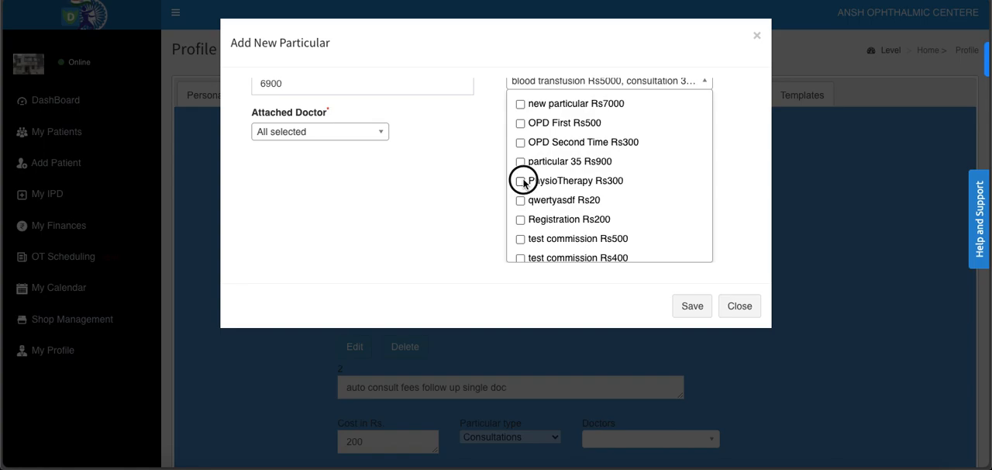
# - Add the particulars Registration Rs200 and plaster Rs300 to the package's attached particulars
pyautogui.scroll(-2, 628, 218)
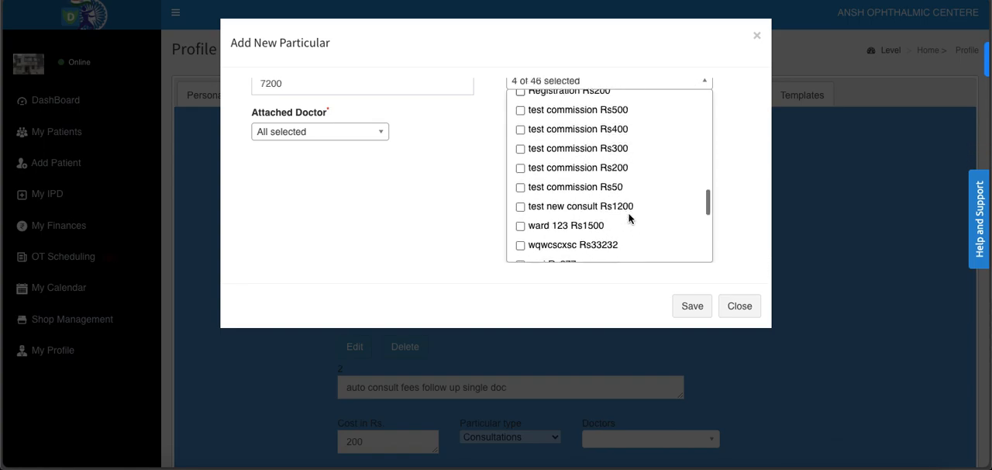
pyautogui.scroll(1, 629, 219)
pyautogui.scroll(-1, 630, 218)
pyautogui.scroll(1, 629, 219)
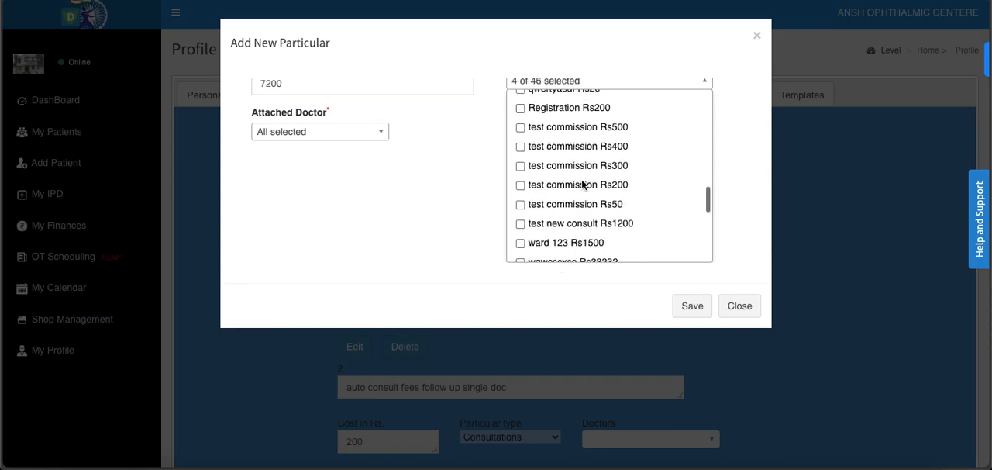
pyautogui.click(520, 108)
pyautogui.scroll(-2, 635, 205)
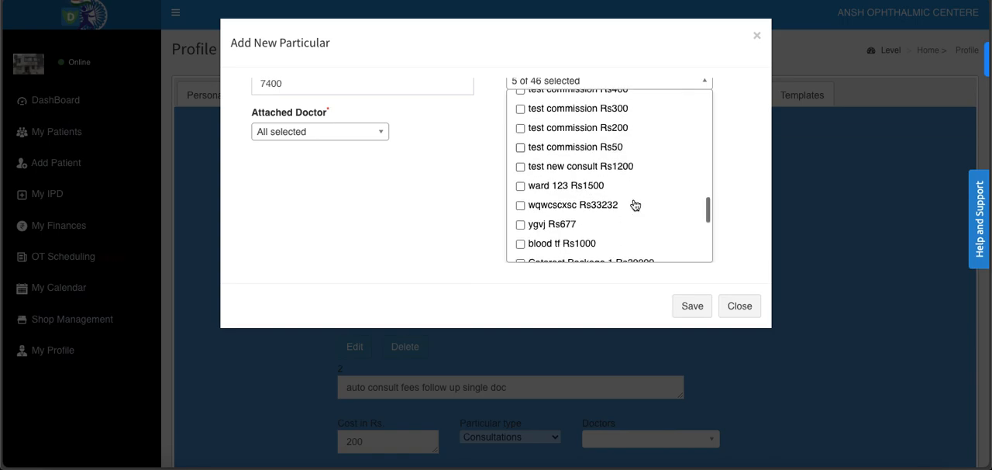
pyautogui.scroll(-3, 634, 205)
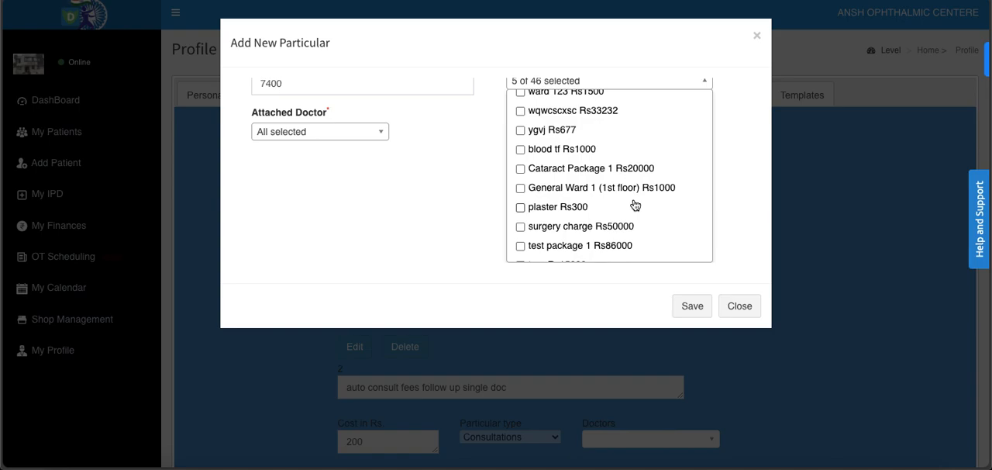
pyautogui.scroll(-2, 634, 205)
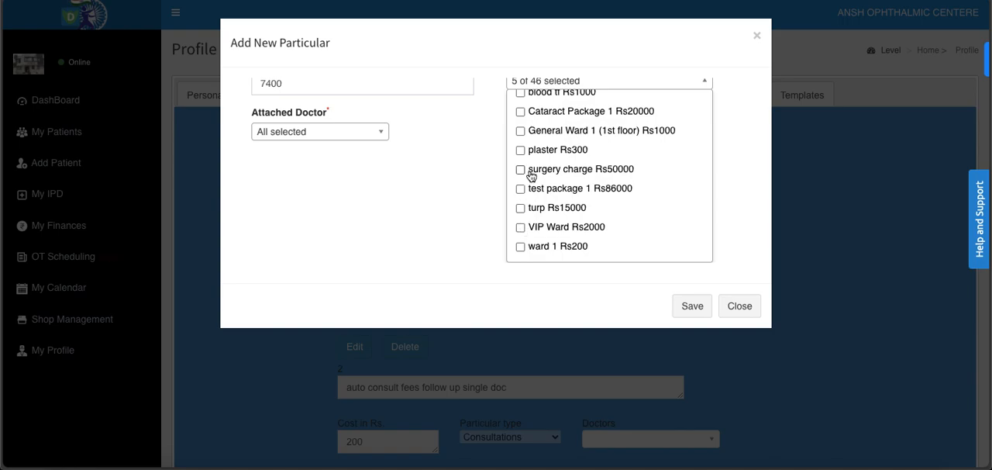
pyautogui.click(521, 150)
# - Check the package's calculated cost and save the new Surgery Pack 123 particular
pyautogui.scroll(1, 467, 180)
pyautogui.scroll(3, 467, 180)
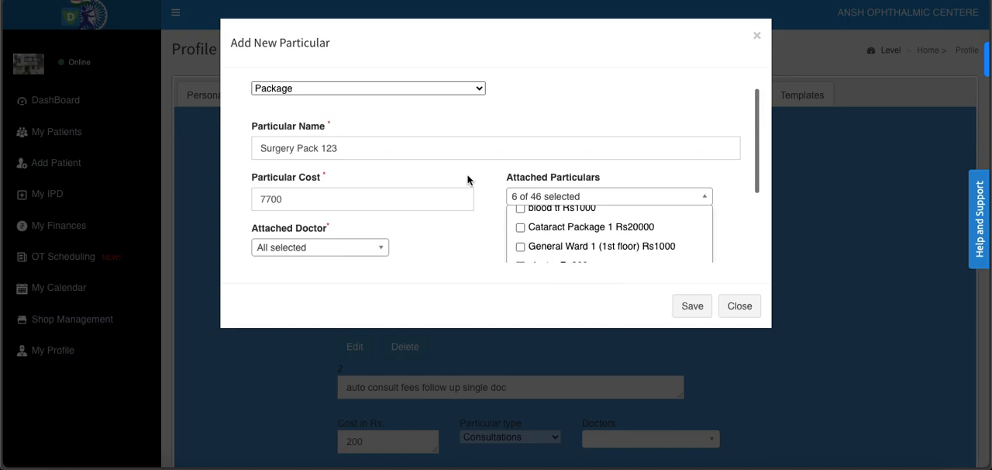
pyautogui.moveTo(286, 200); pyautogui.dragTo(259, 200)
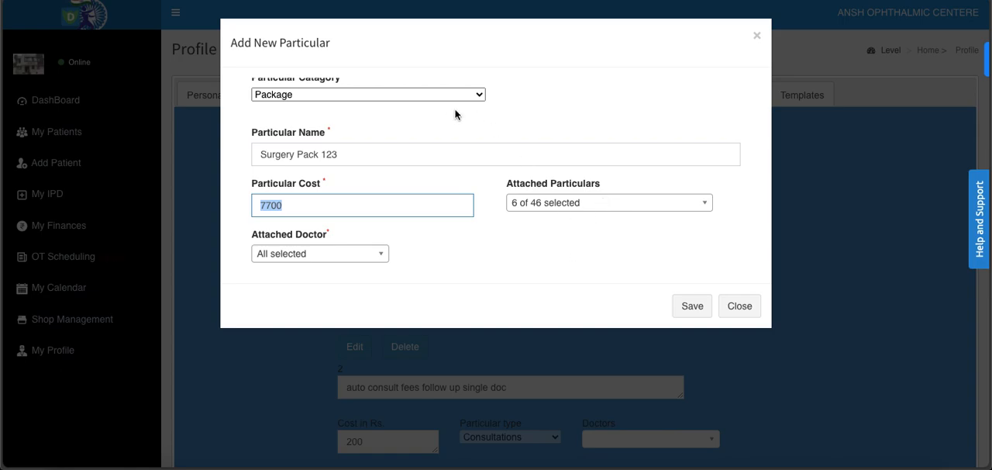
pyautogui.scroll(1, 510, 143)
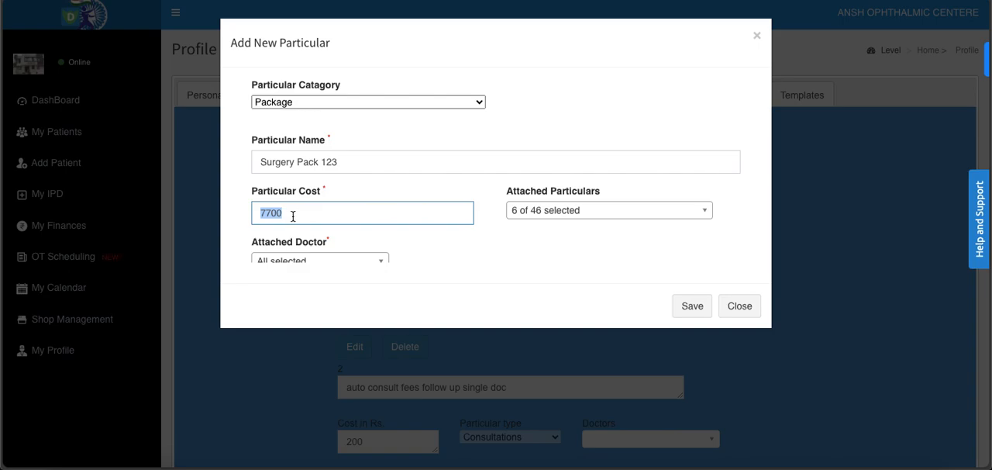
pyautogui.click(489, 216)
pyautogui.scroll(-1, 488, 217)
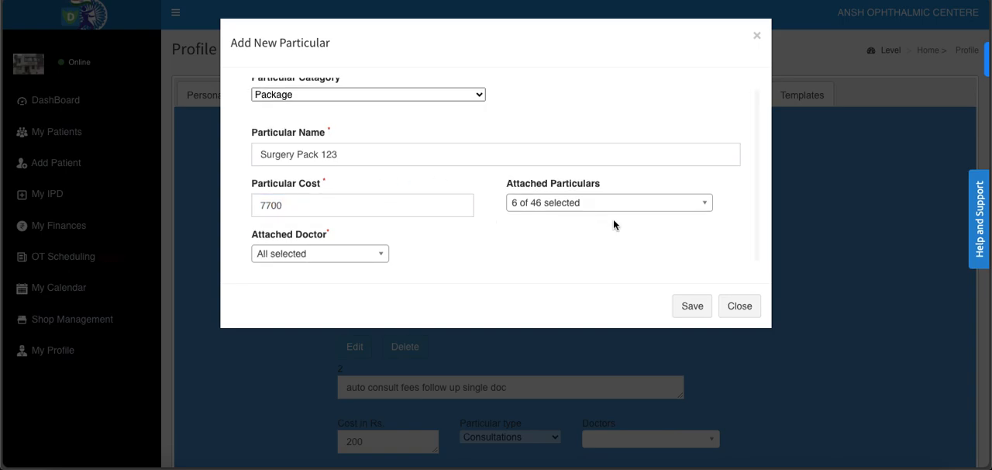
pyautogui.click(693, 306)
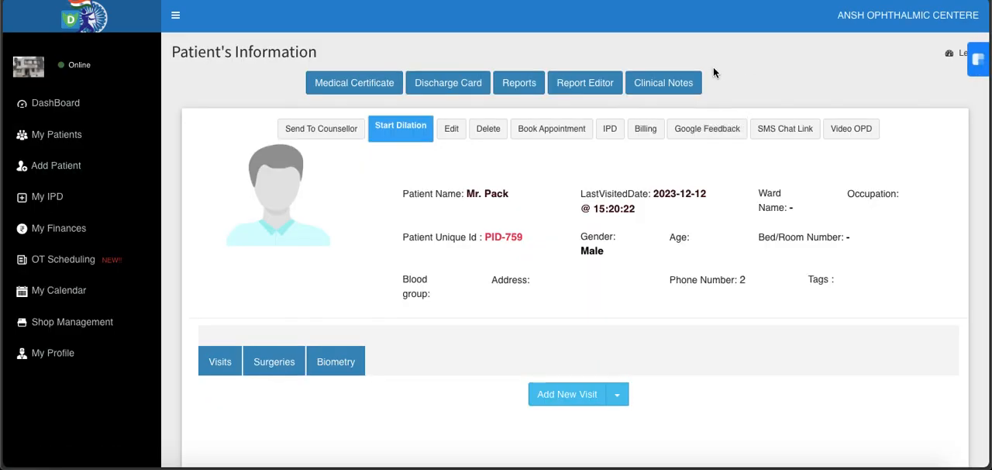
# - Open billing for the patient and choose Add New Receipt on the OPD bill
pyautogui.click(642, 132)
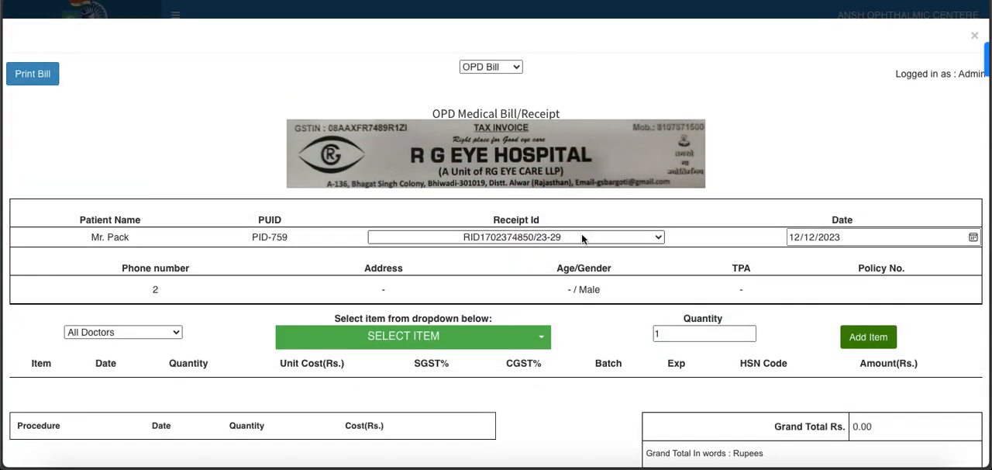
pyautogui.click(582, 237)
pyautogui.click(548, 248)
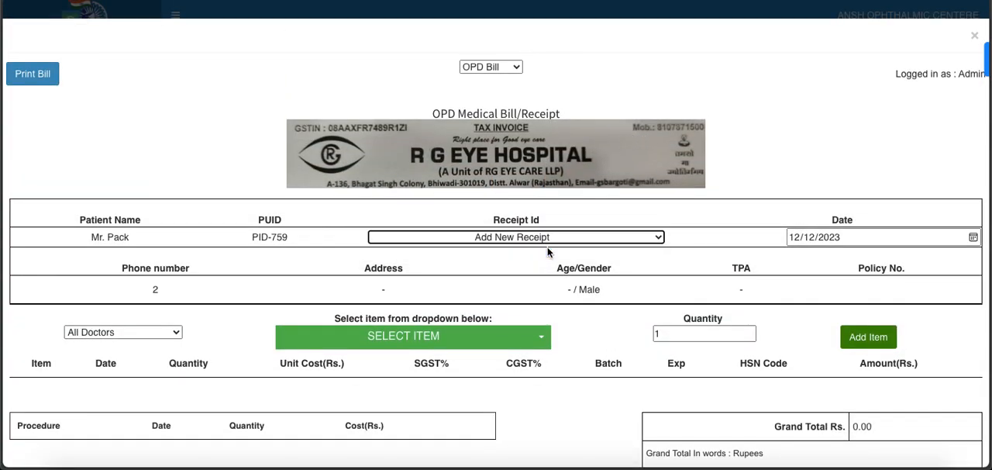
pyautogui.scroll(-2, 687, 231)
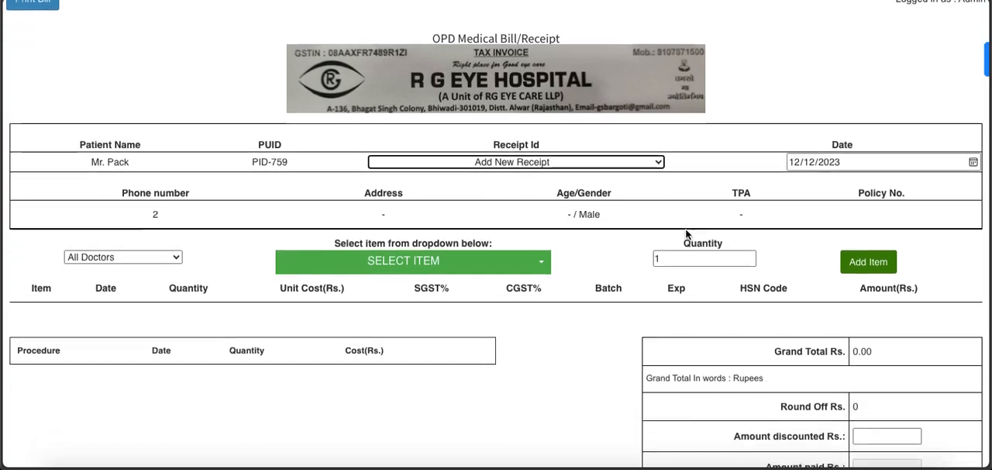
pyautogui.click(655, 159)
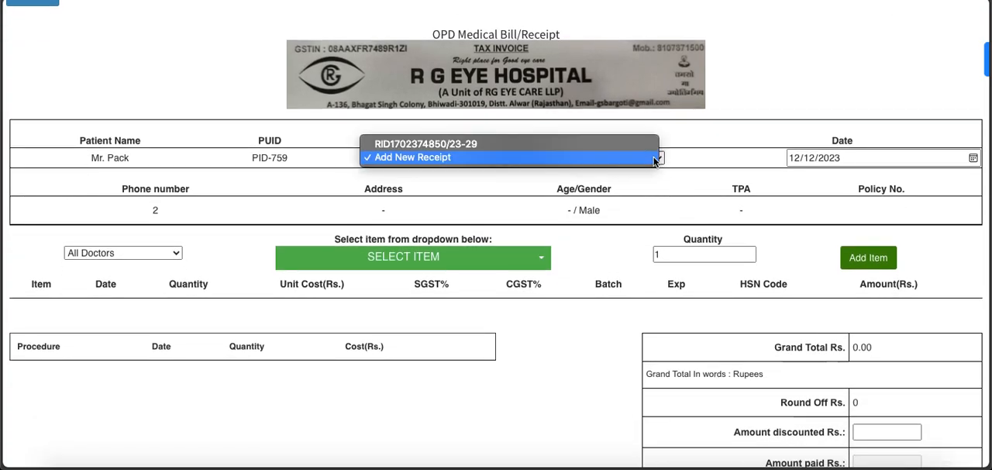
pyautogui.click(638, 157)
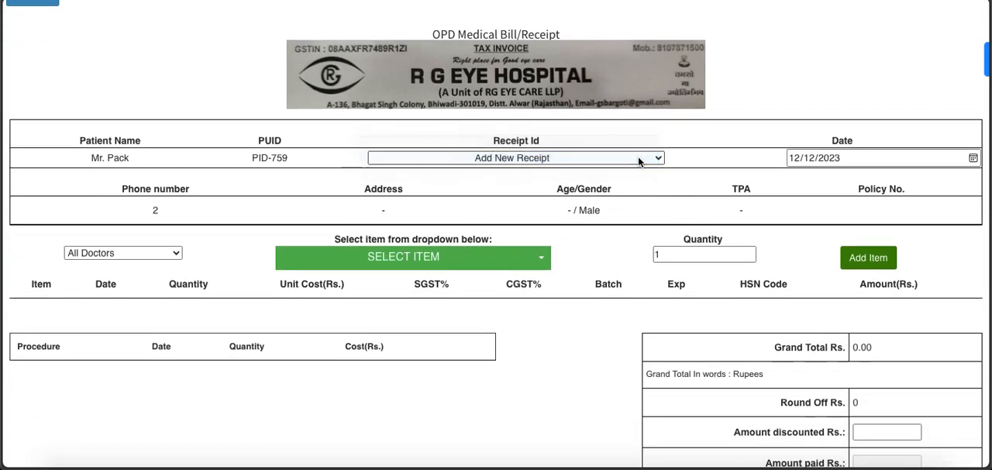
# - Switch the patient's bill type to IPD Bill
pyautogui.scroll(2, 638, 156)
pyautogui.click(511, 68)
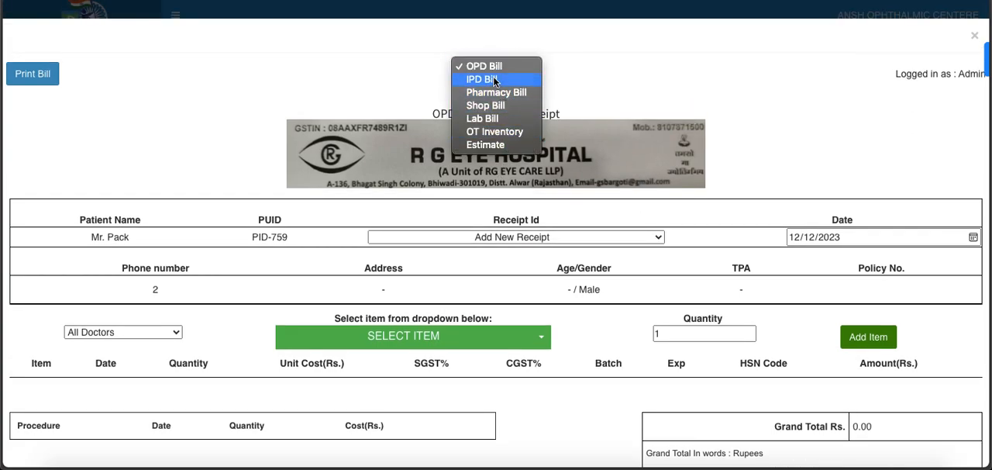
pyautogui.click(494, 78)
# - Find Surgery Pack 123 by searching for "surge" and add it to the IPD bill with quantity 1
pyautogui.scroll(-2, 650, 260)
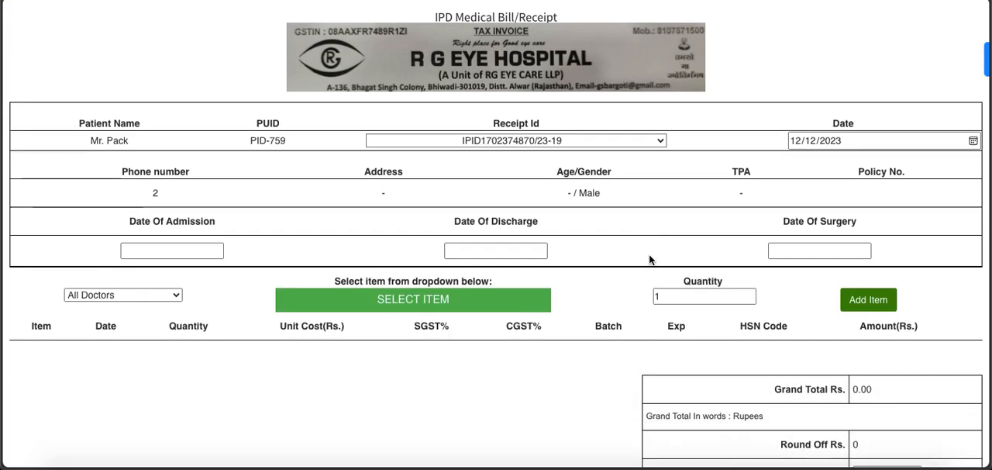
pyautogui.click(378, 276)
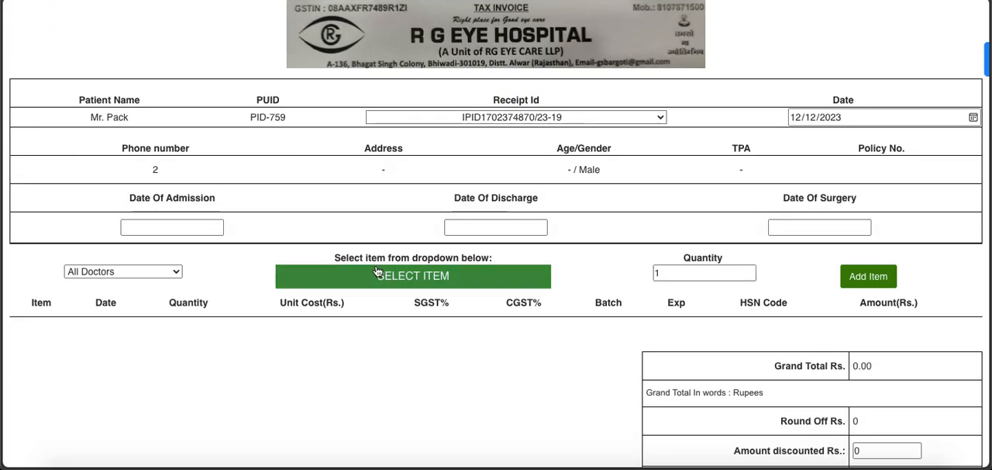
pyautogui.write('surge')
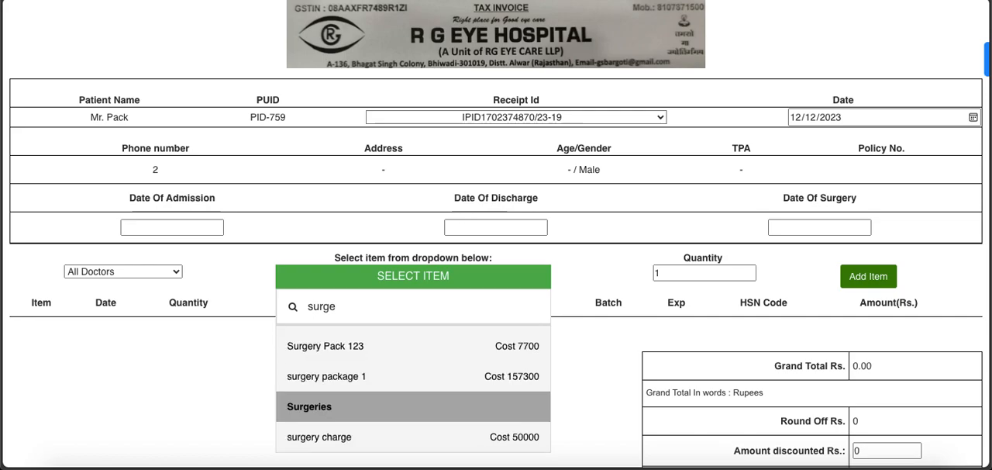
pyautogui.click(465, 352)
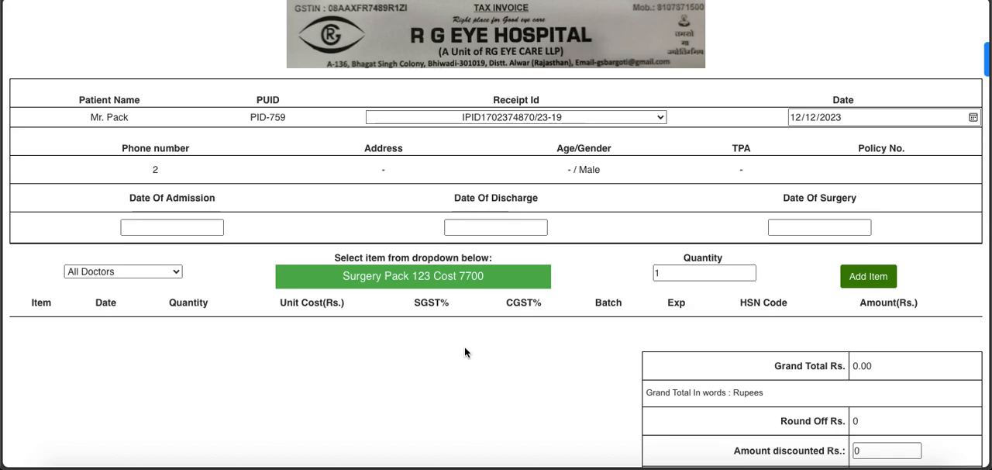
pyautogui.click(876, 280)
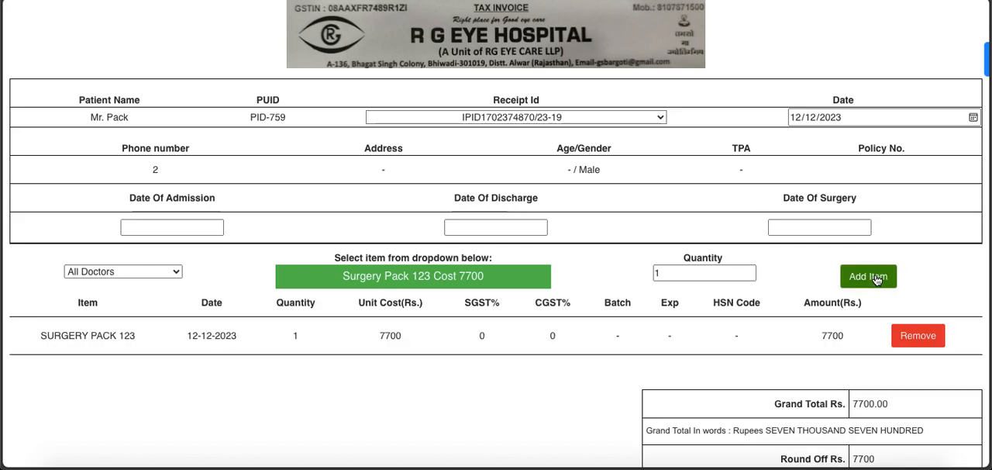
pyautogui.moveTo(93, 334); pyautogui.dragTo(318, 341)
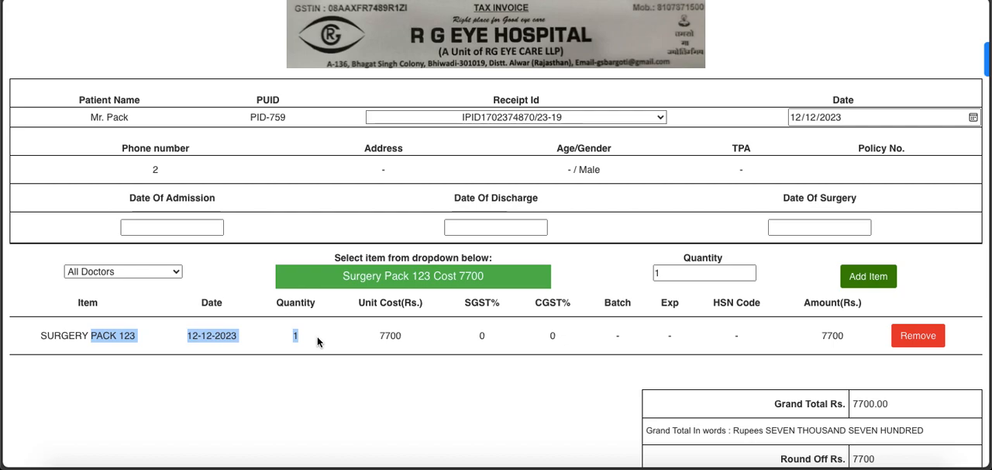
# - Receive the full Rs. 7700 payment for the IPD receipt in cash and accept it
pyautogui.scroll(-3, 522, 344)
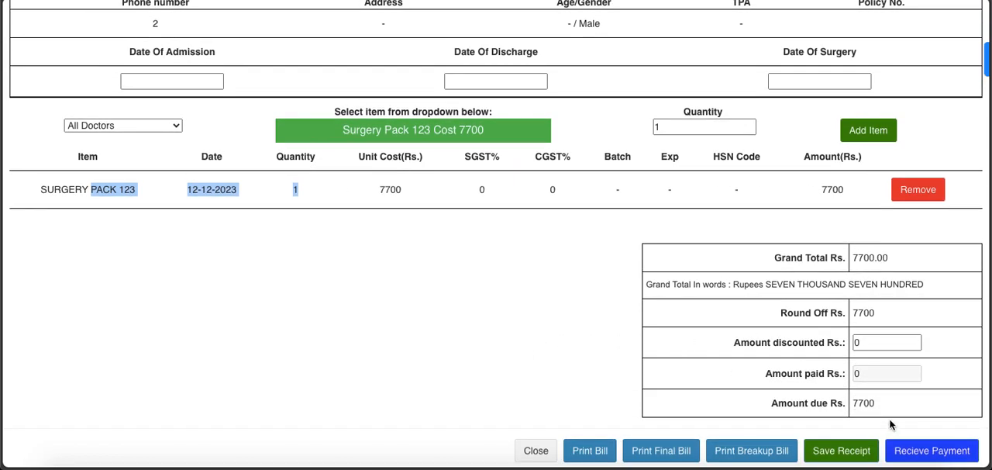
pyautogui.click(921, 456)
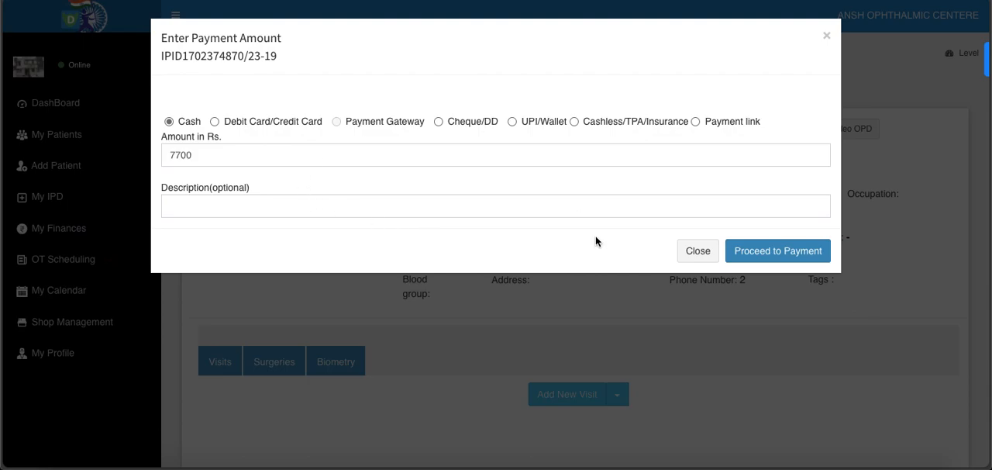
pyautogui.click(759, 251)
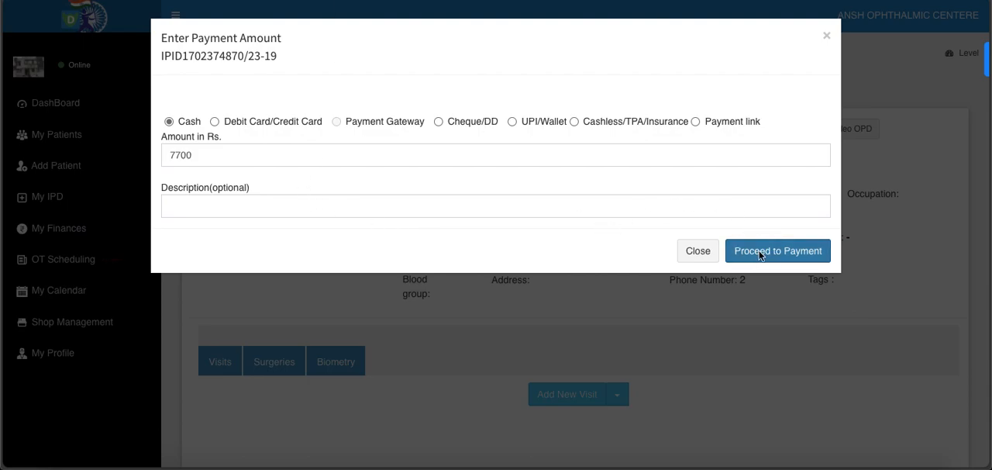
pyautogui.click(605, 40)
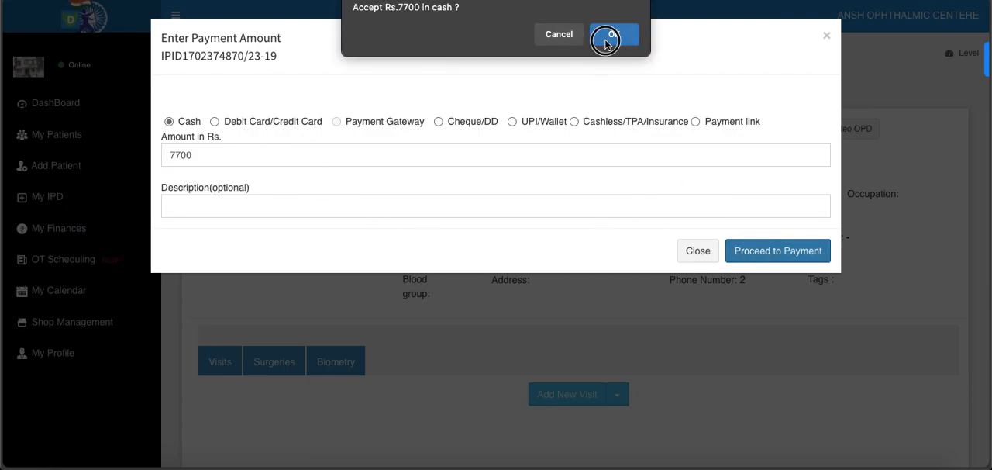
pyautogui.click(606, 40)
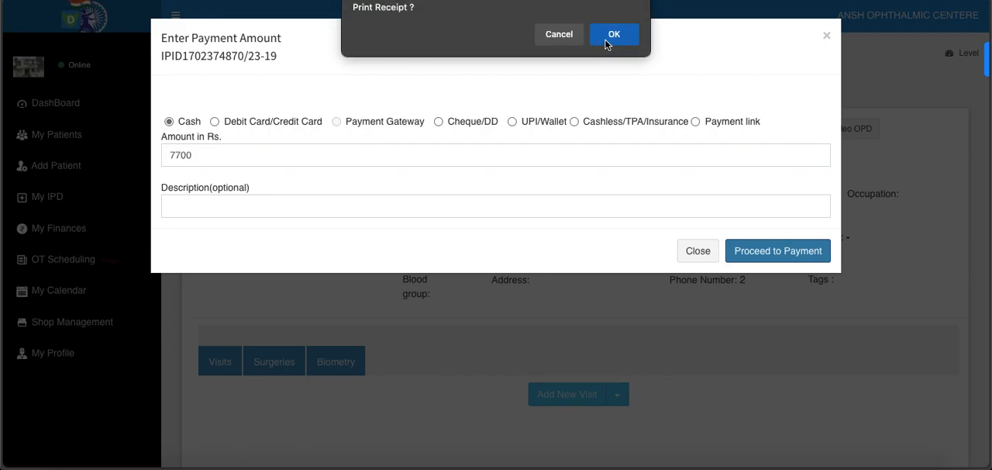
# - Open the print preview of the paid receipt, check the Surgery Pack 123 line and cancel printing
pyautogui.click(614, 35)
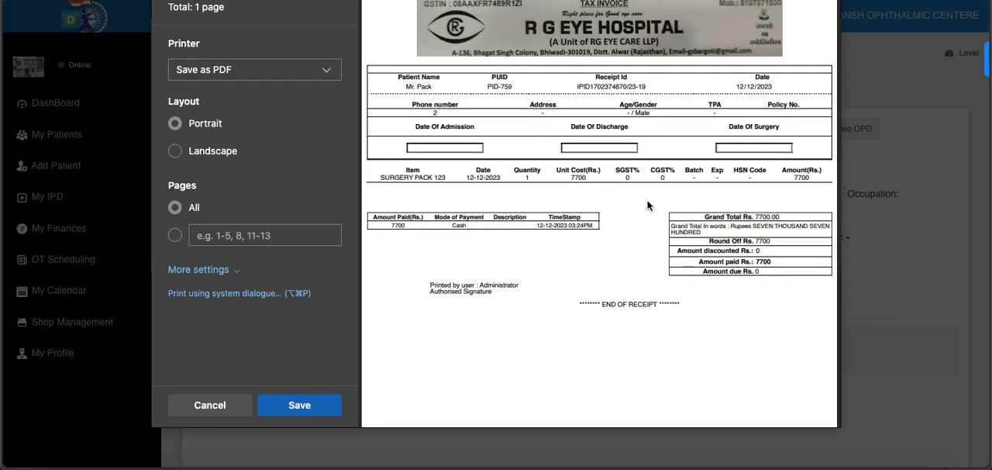
pyautogui.moveTo(378, 178); pyautogui.dragTo(446, 182)
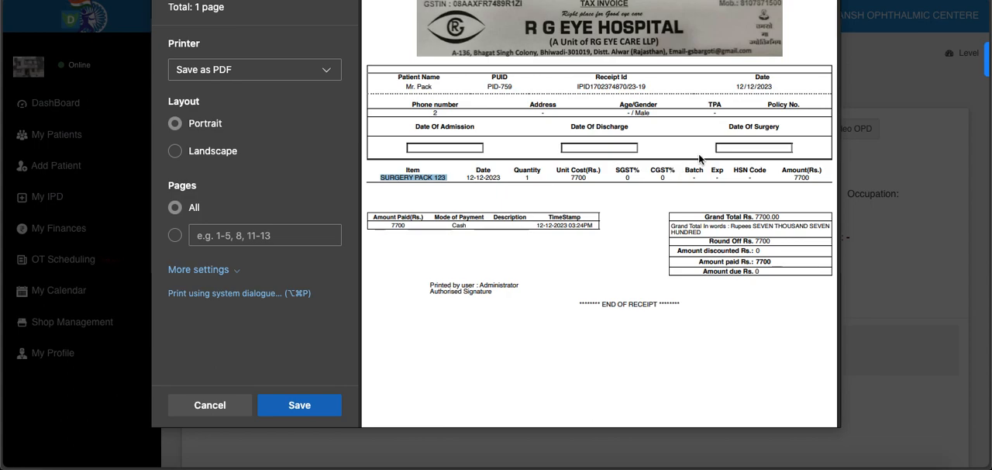
pyautogui.click(212, 407)
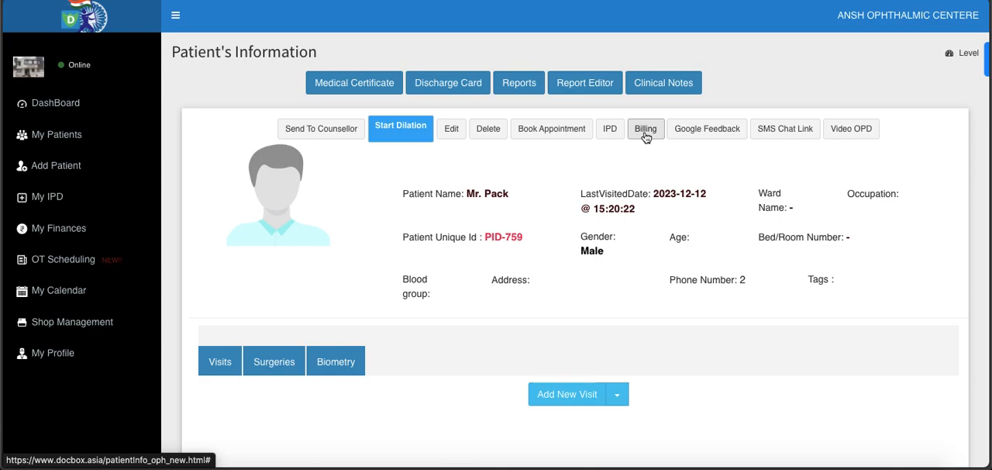
# - Reopen the patient's billing, load the saved IPD receipt and generate its breakup bill
pyautogui.click(645, 133)
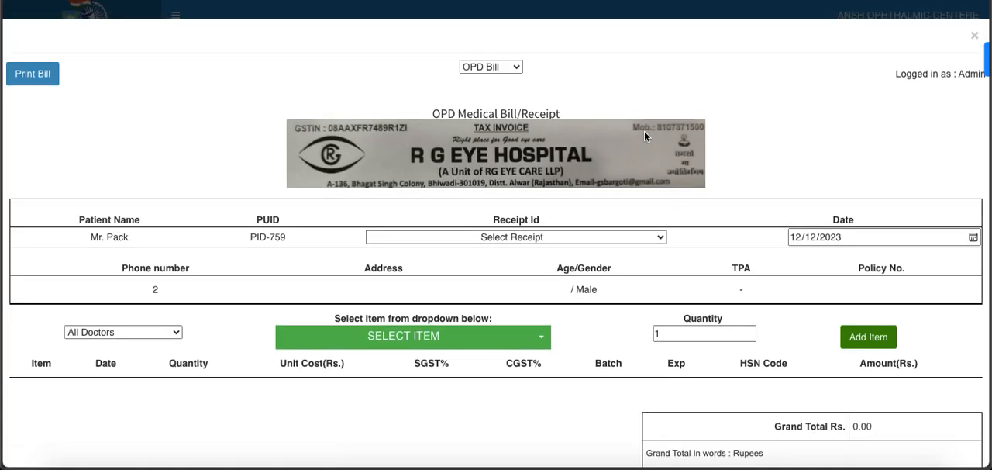
pyautogui.click(656, 239)
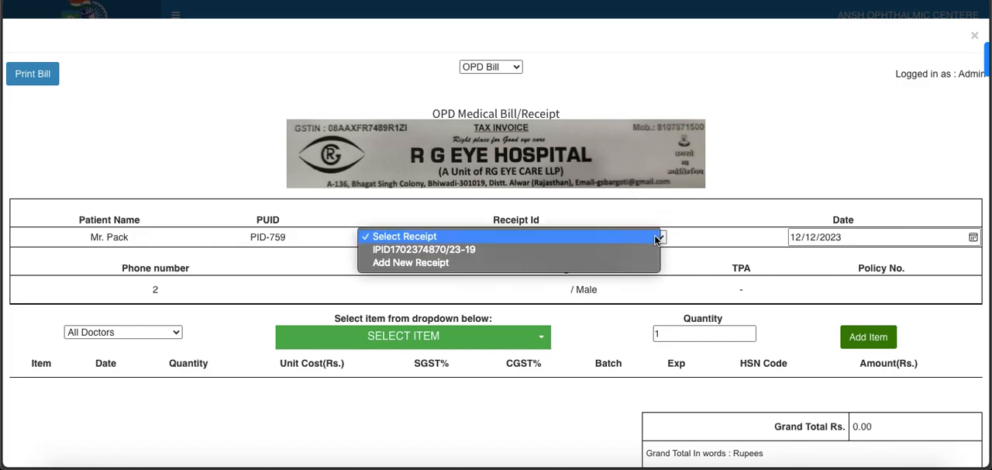
pyautogui.click(611, 250)
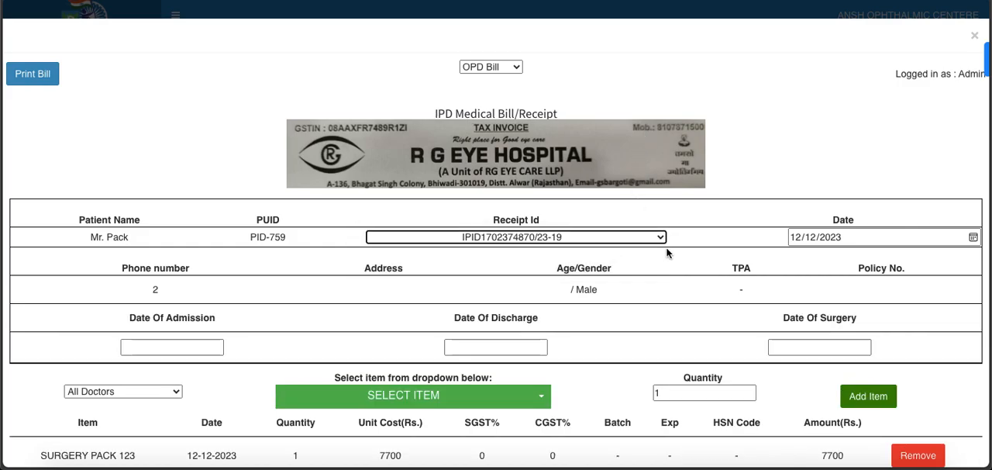
pyautogui.scroll(-5, 695, 280)
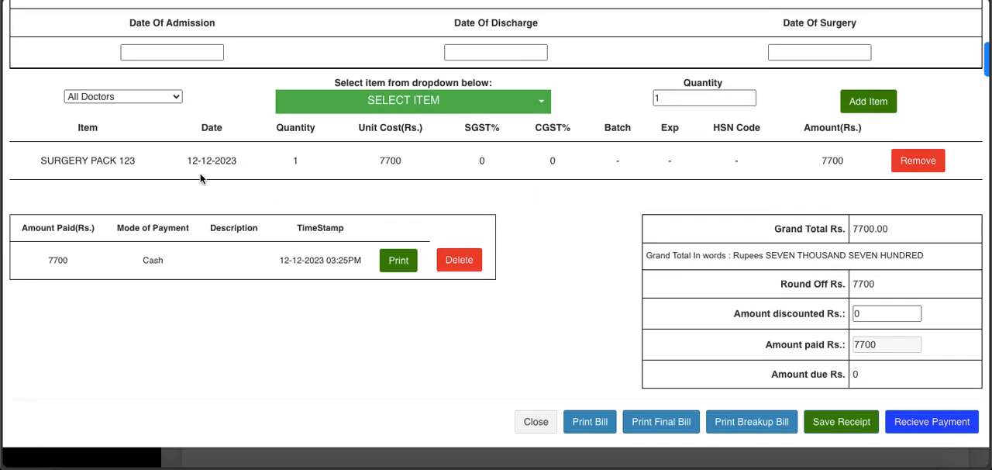
pyautogui.moveTo(90, 160); pyautogui.dragTo(236, 178)
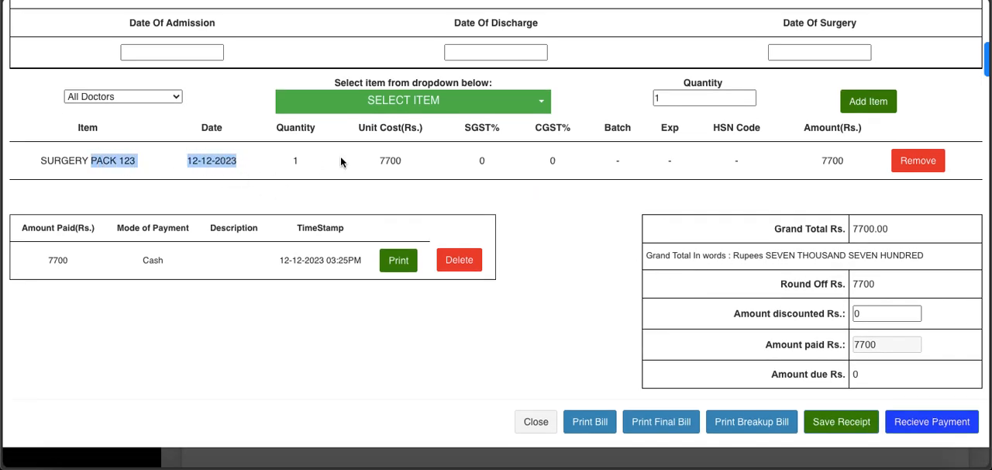
pyautogui.click(546, 250)
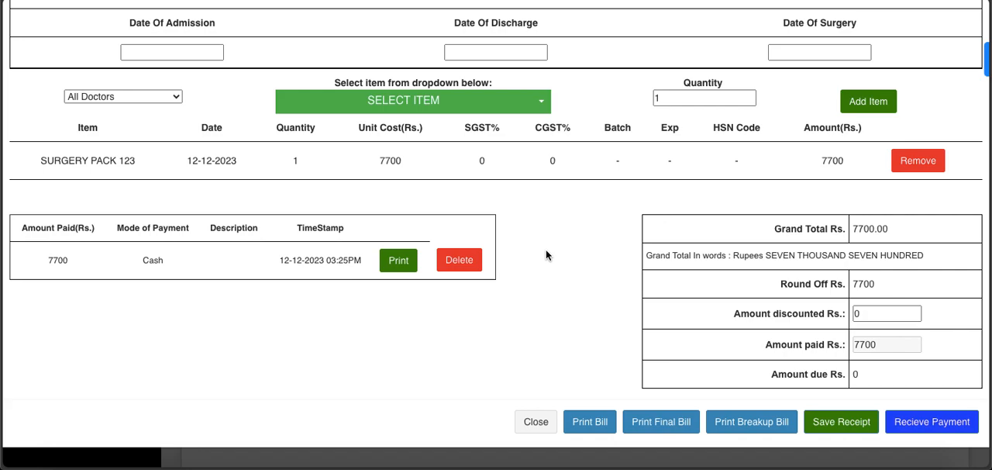
pyautogui.click(745, 428)
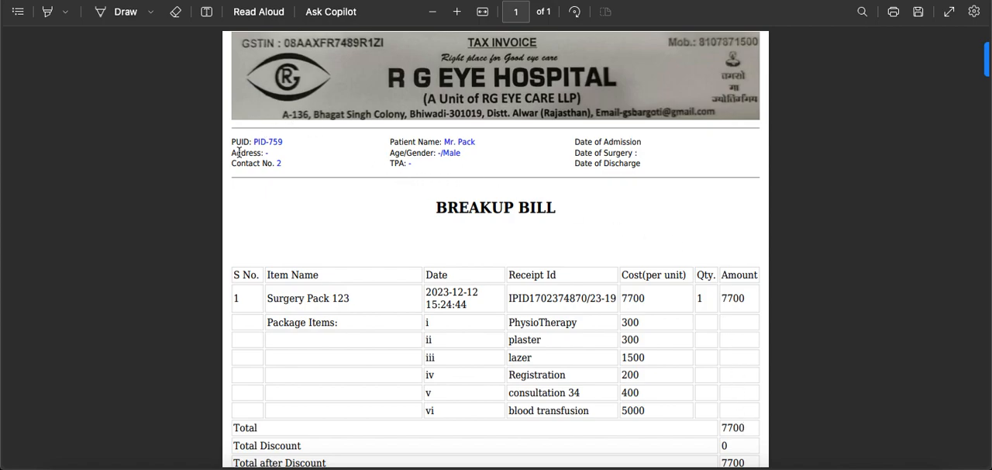
# - Examine the breakup bill's Surgery Pack 123 line, its individual package items and the payment details
pyautogui.scroll(-3, 493, 241)
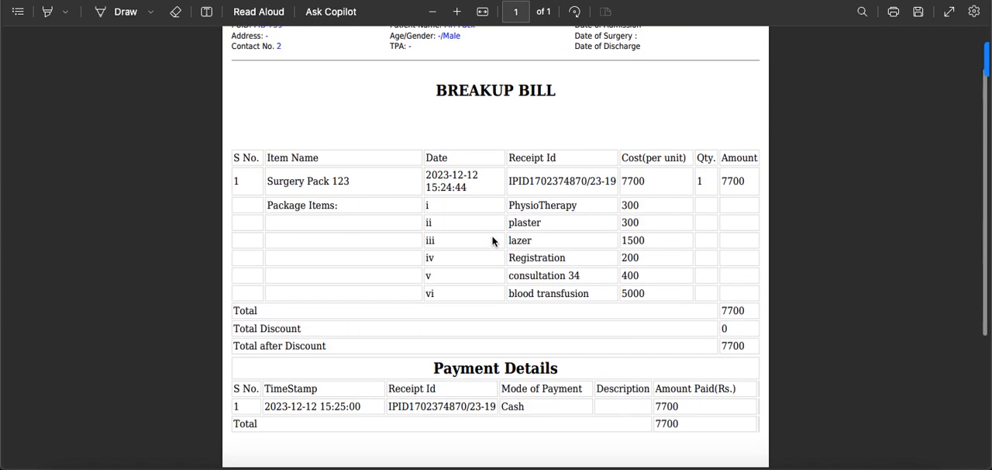
pyautogui.moveTo(301, 180); pyautogui.dragTo(745, 180)
pyautogui.moveTo(509, 205); pyautogui.dragTo(590, 300)
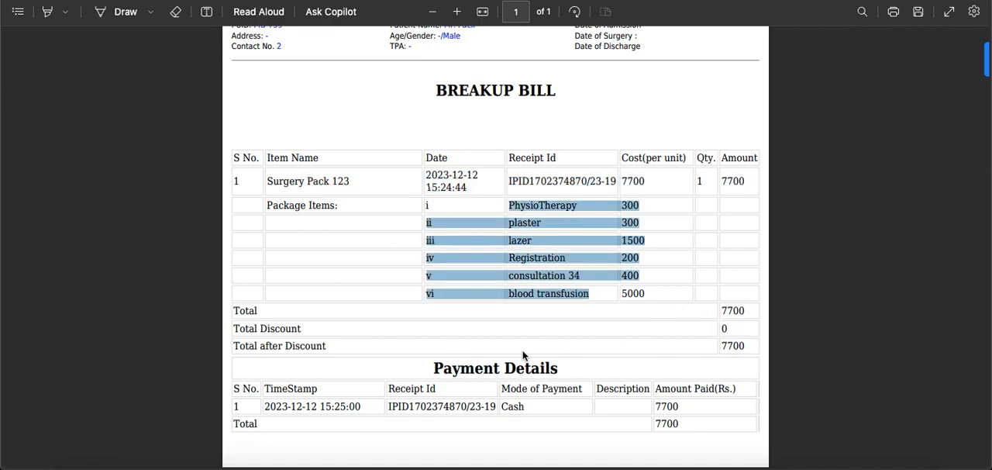
pyautogui.scroll(-3, 524, 355)
pyautogui.moveTo(438, 258); pyautogui.dragTo(513, 265)
pyautogui.moveTo(325, 290); pyautogui.dragTo(691, 295)
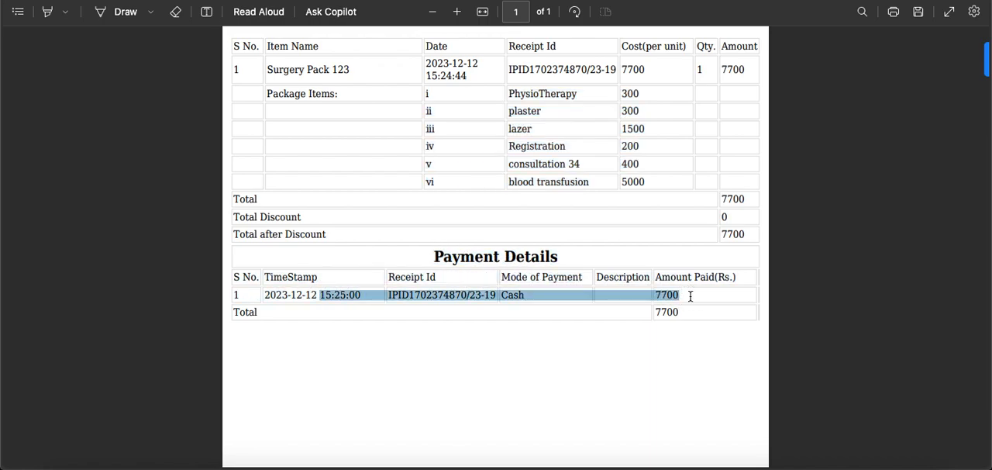
pyautogui.scroll(-2, 680, 321)
pyautogui.scroll(3, 679, 321)
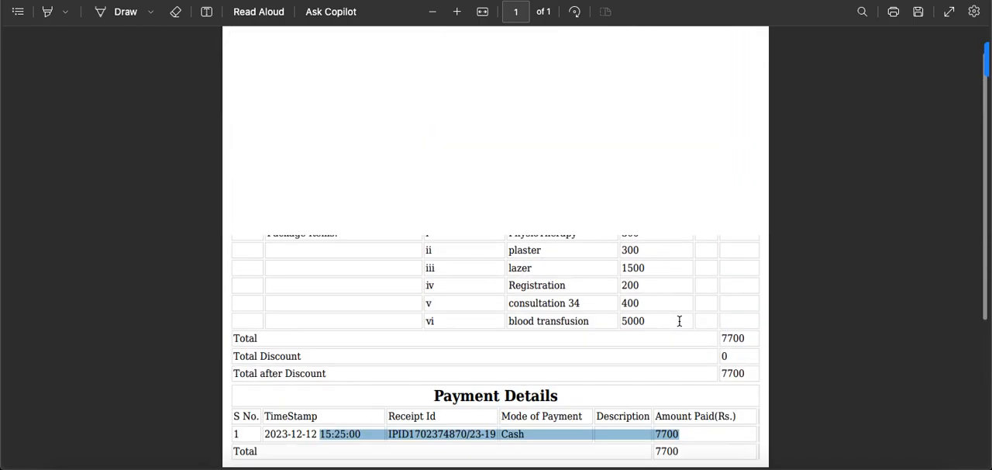
pyautogui.scroll(2, 679, 321)
pyautogui.scroll(1, 688, 190)
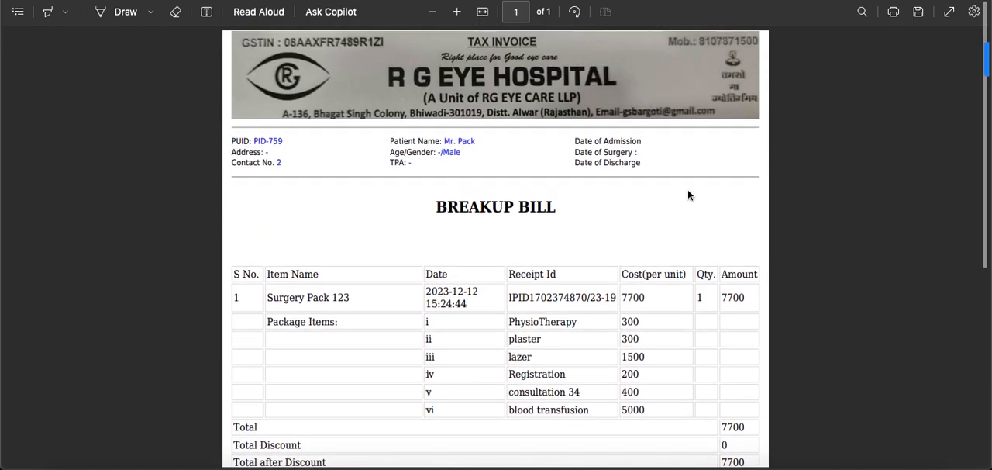